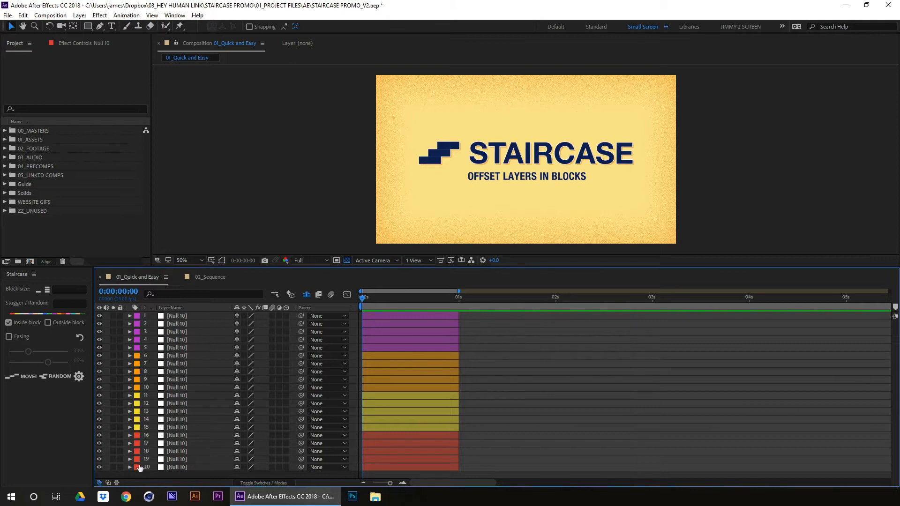
Select all 20 null layers in the 01_Quick and Easy timeline
left_click(172, 468)
left_click(176, 316, "shift")
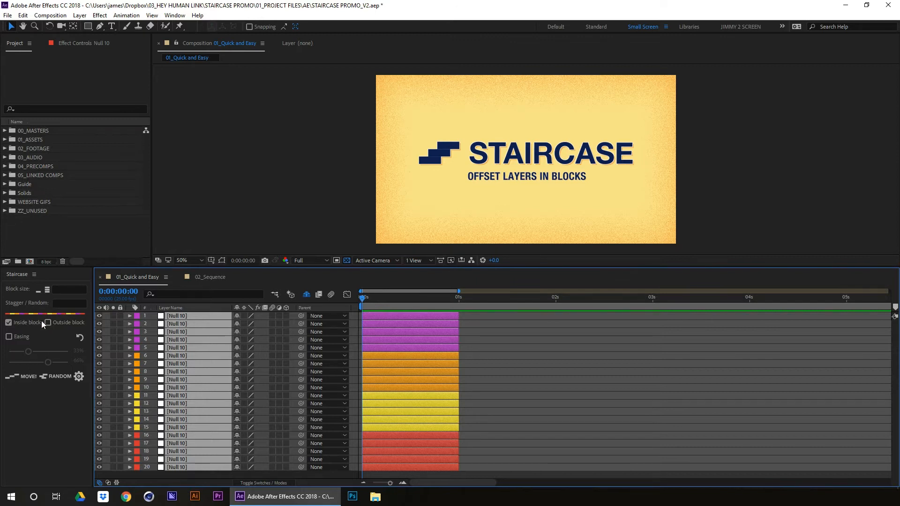
left_click(70, 304)
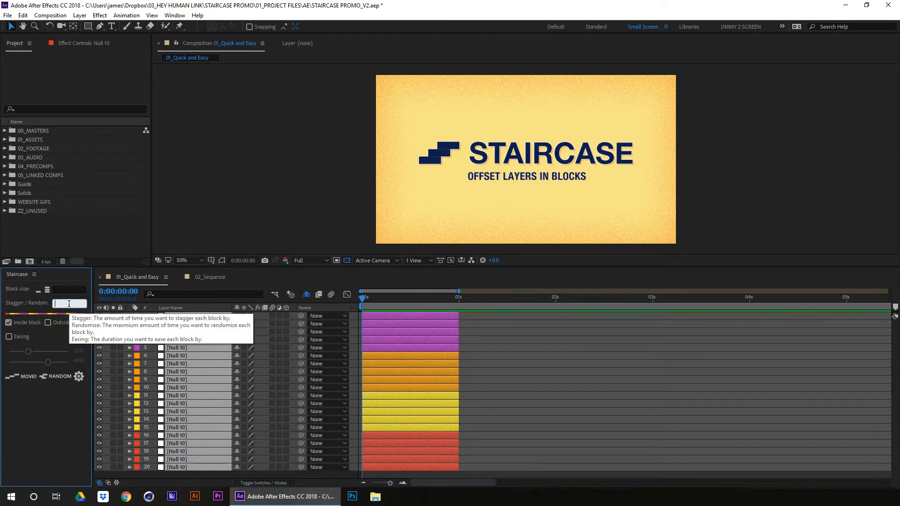
type("3")
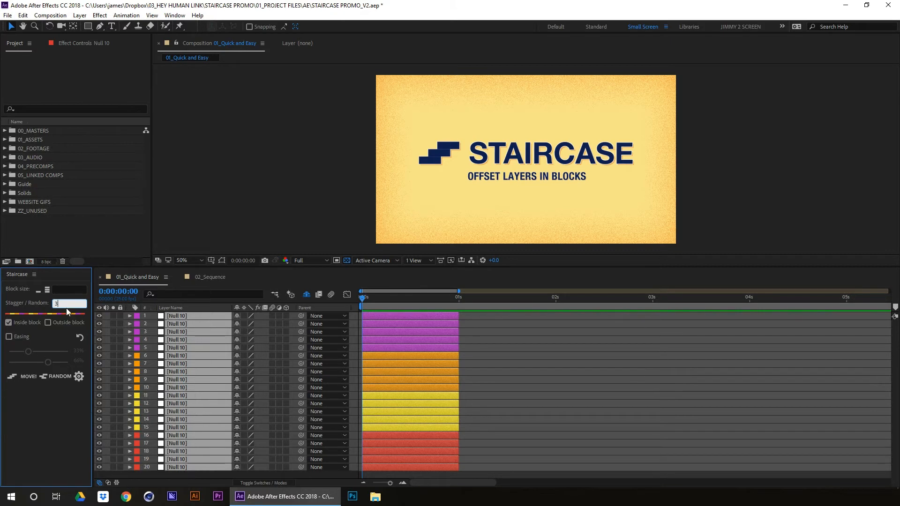
left_click_drag(64, 304, 48, 308)
key("BackSpace")
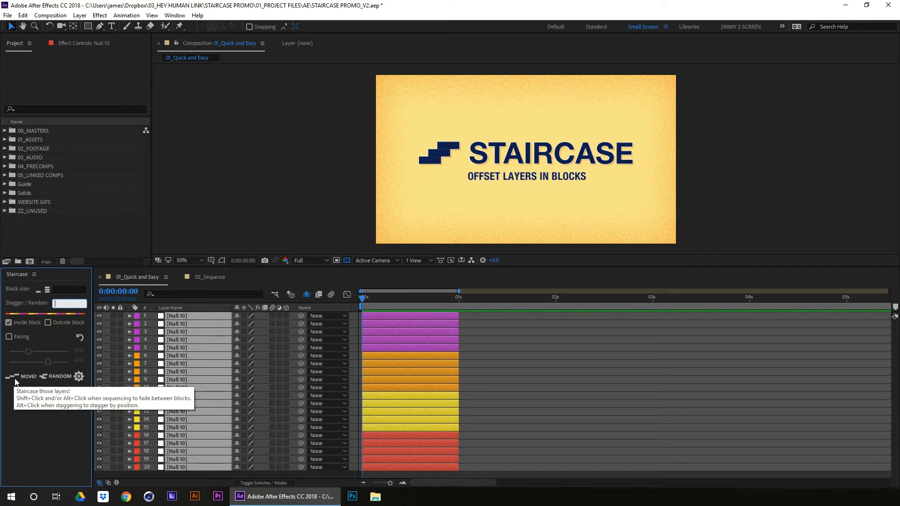
Sequence the selected layers as label-colour blocks with Outside block enabled and Inside block disabled, and undo the move
left_click(31, 326)
left_click(32, 327)
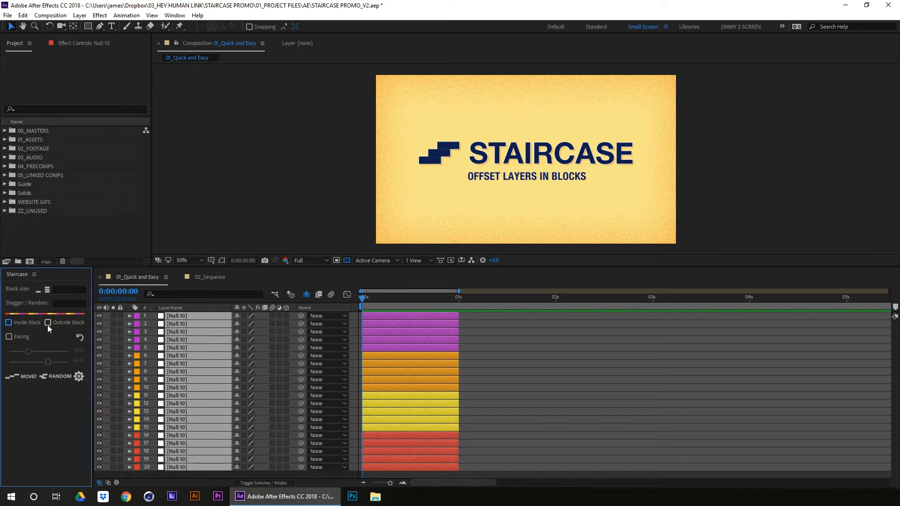
left_click(52, 325)
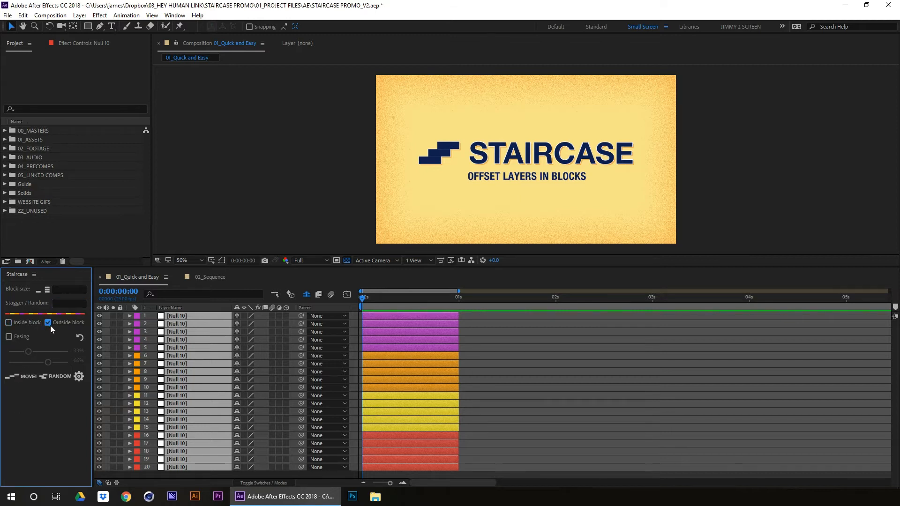
left_click(23, 378)
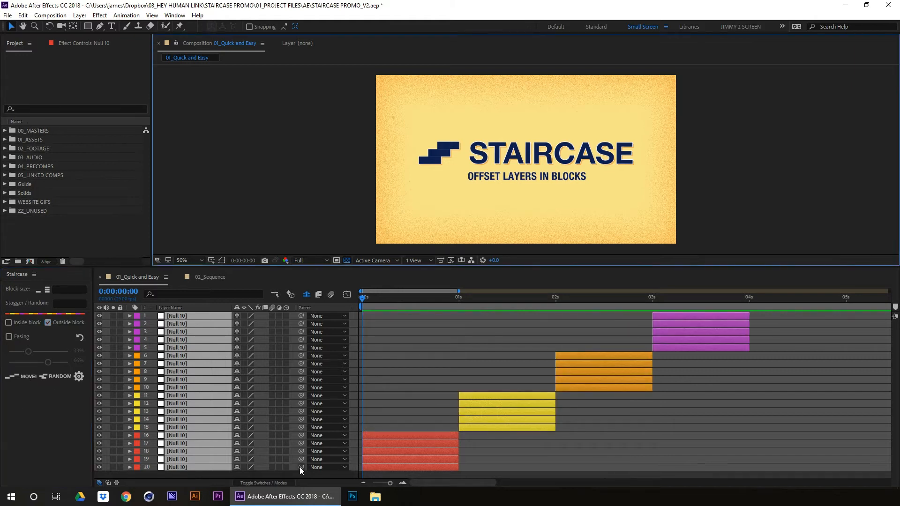
left_click(364, 482)
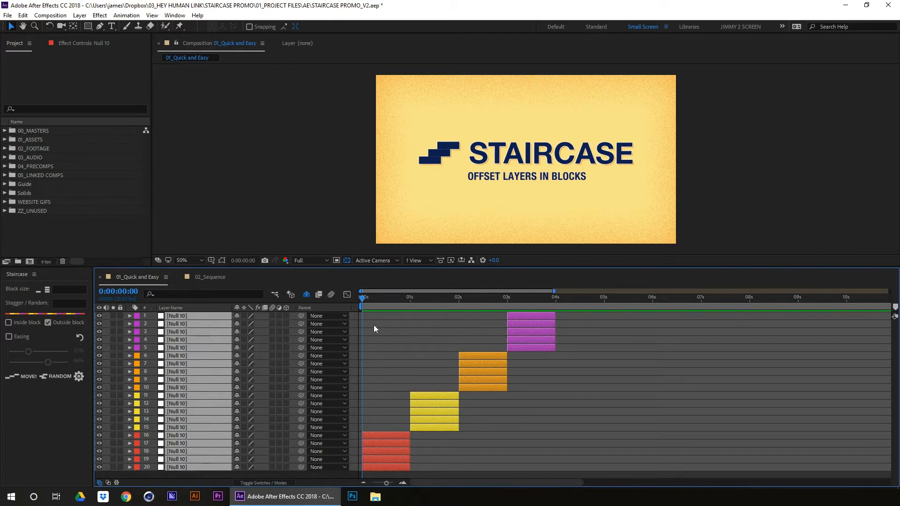
key("ctrl+z")
Shift individual layers in each colour block forward or back in time by uneven amounts
left_click(440, 397)
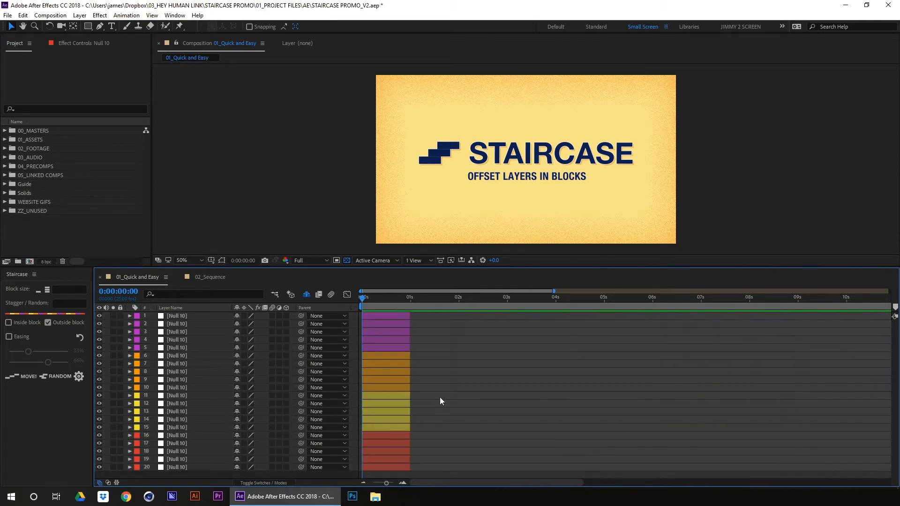
left_click_drag(395, 460, 406, 459)
left_click_drag(389, 419, 402, 419)
left_click_drag(388, 388, 404, 318)
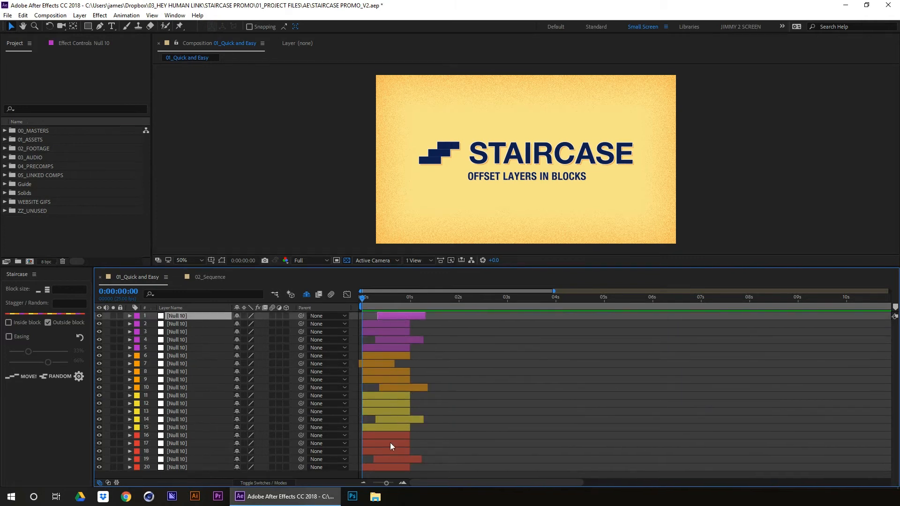
left_click_drag(390, 443, 383, 443)
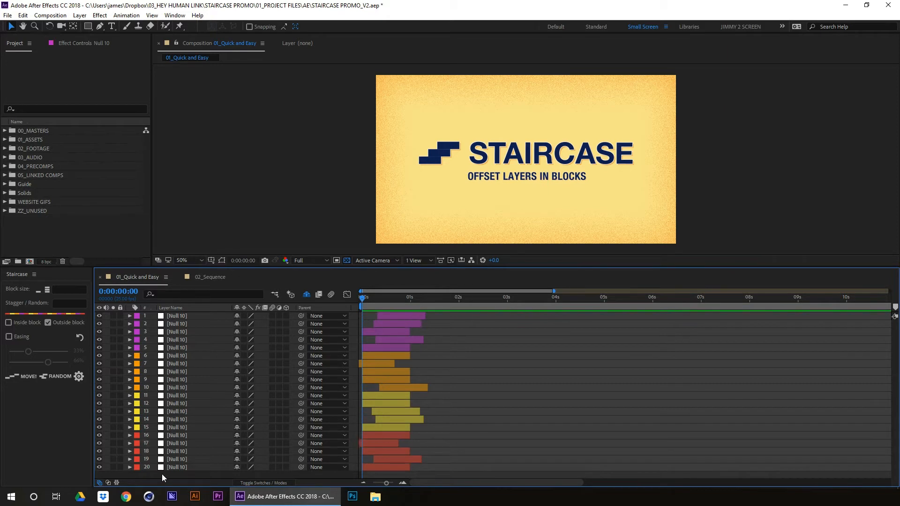
Select all the unevenly timed layers and sequence them as colour blocks with Outside block
left_click(165, 468)
key("ctrl+a")
left_click(19, 379)
Examine in the timeline where each colour block ends and the following one starts
left_click(418, 296)
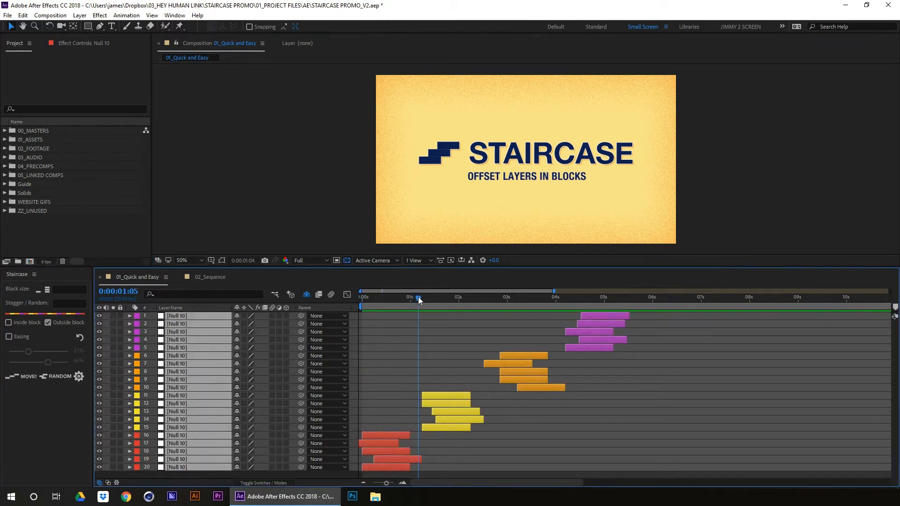
double_click(402, 483)
key("Page_Down")
left_click_drag(434, 481, 427, 483)
left_click(364, 483)
left_click(607, 298)
left_click(771, 299)
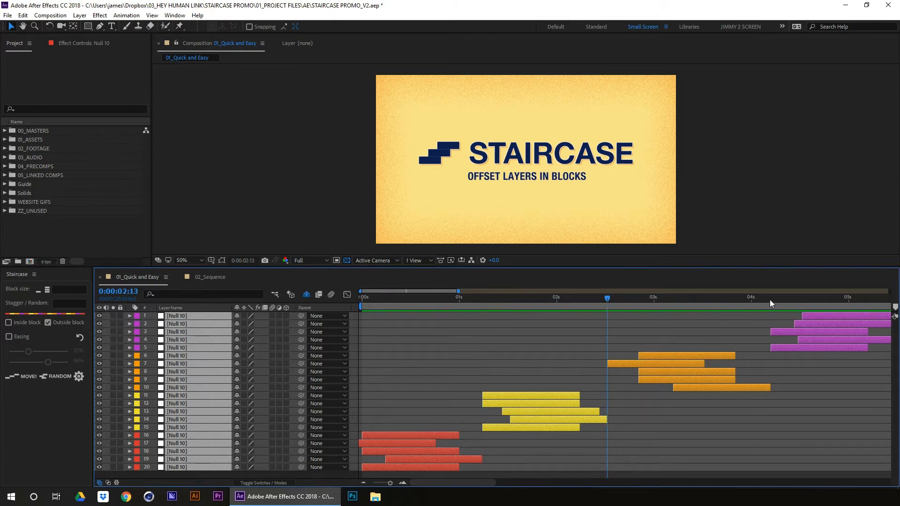
left_click(362, 483)
left_click(361, 482)
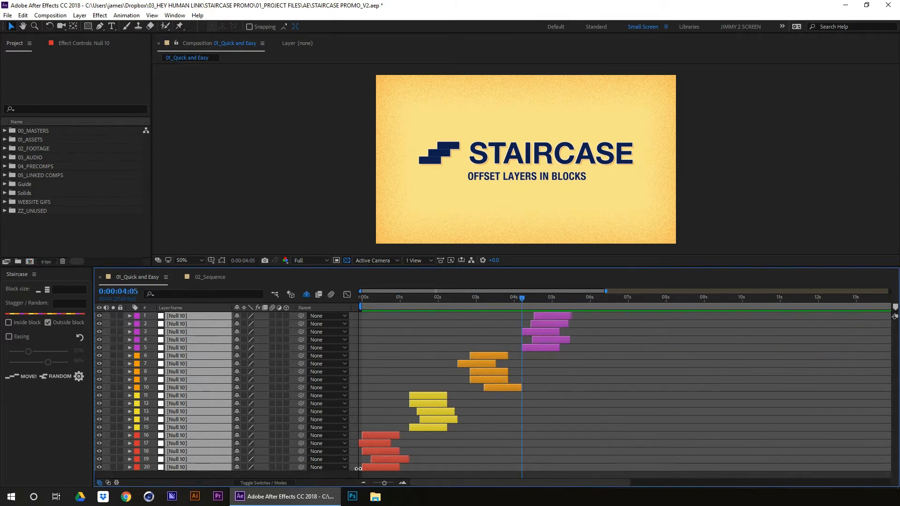
Undo the block sequencing and the individual layer shifts
key("ctrl+z")
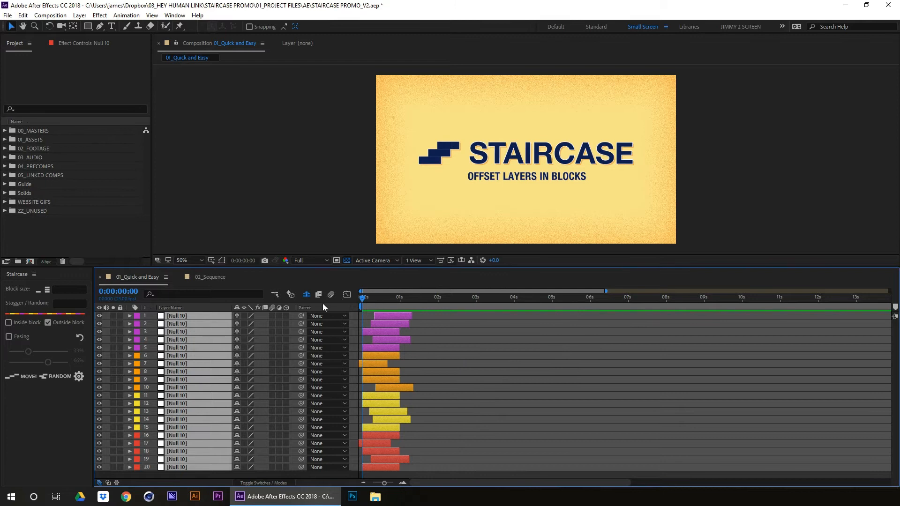
key("ctrl+z")
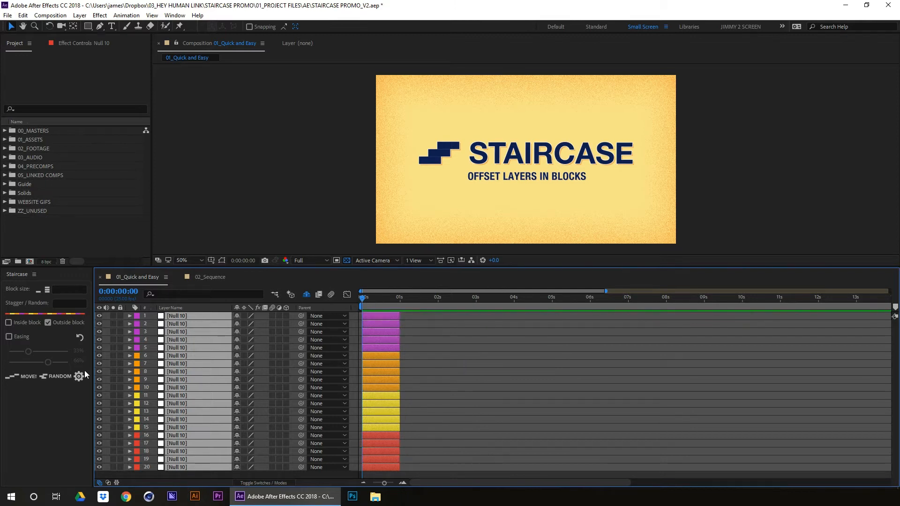
Sequence the layers within each colour block using Inside block instead of Outside block, and revert the move
left_click(47, 322)
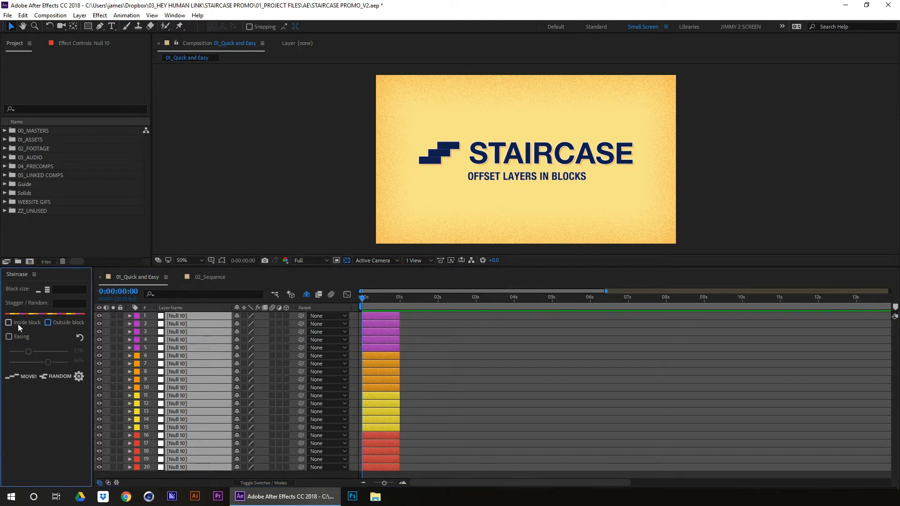
left_click(18, 376)
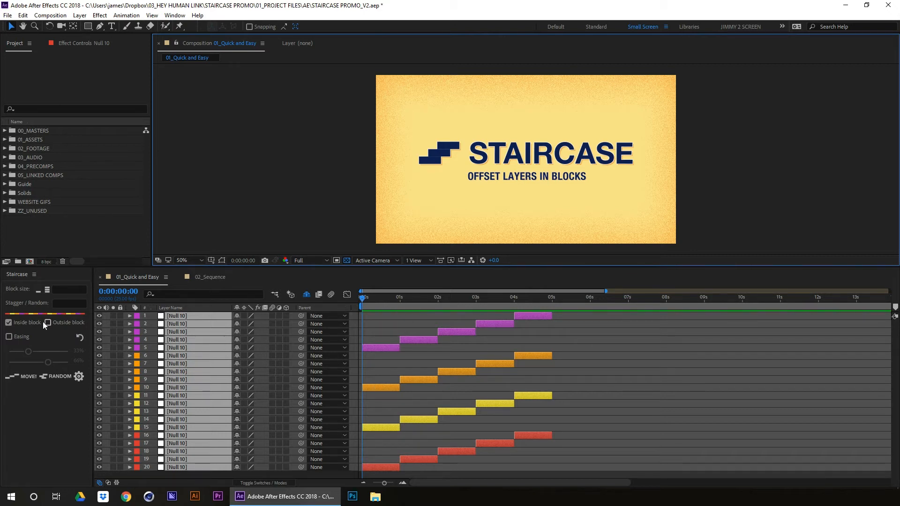
left_click(81, 337)
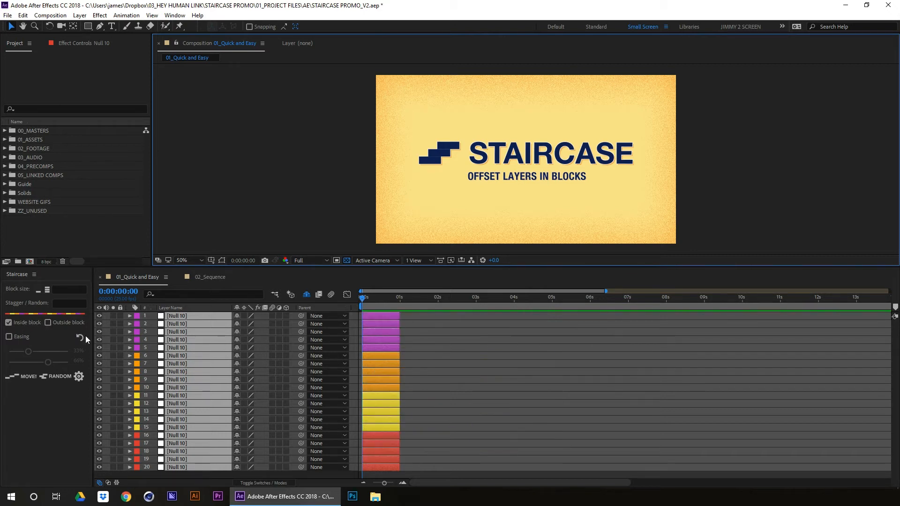
Change the label colour of all selected layers to yellow and enable only Outside block for the offset
left_click(137, 314)
left_click(168, 159)
left_click(33, 324)
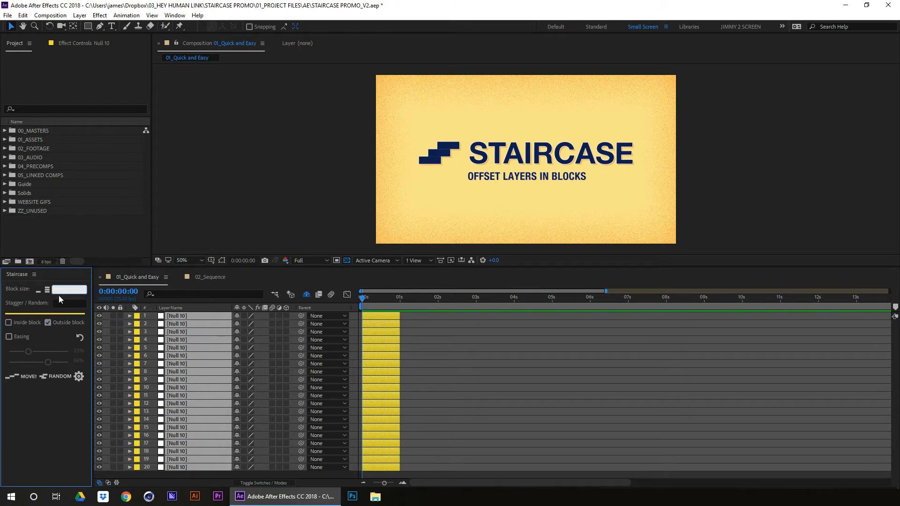
Sequence the layers in blocks with a block size of 2, and undo the move
type("2")
left_click(30, 377)
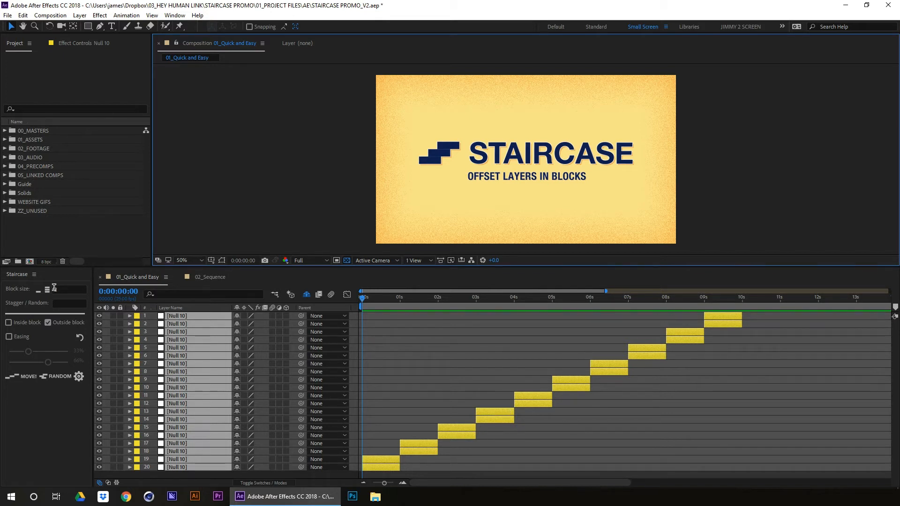
key("ctrl+z")
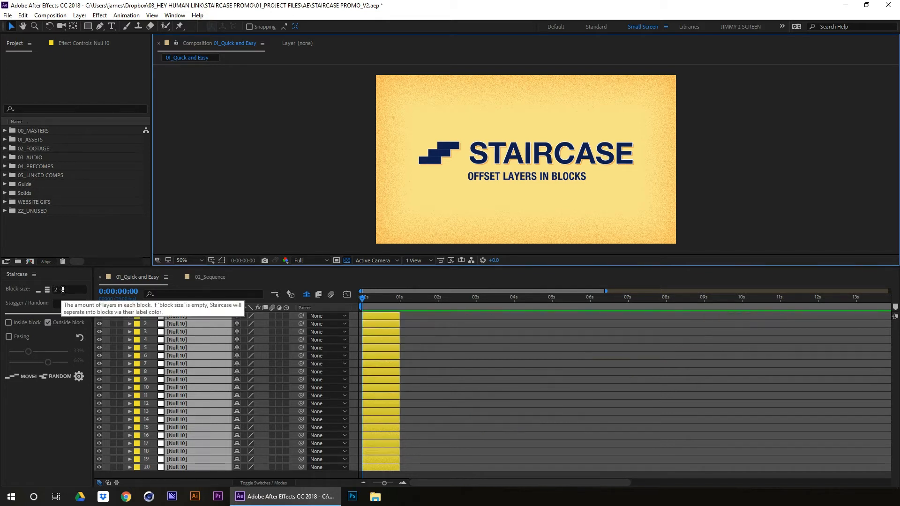
Set the block size to the pattern 2,5 and sequence the layers
left_click(62, 290)
type("2,")
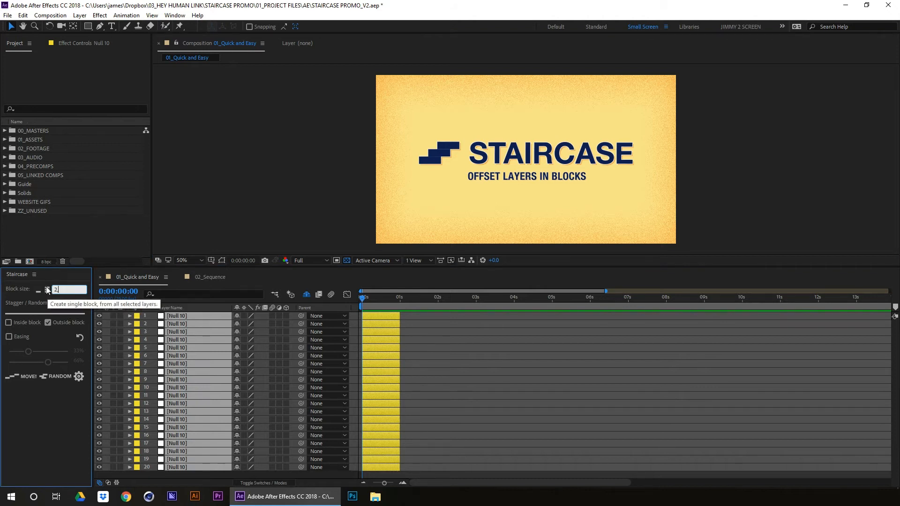
key("Return")
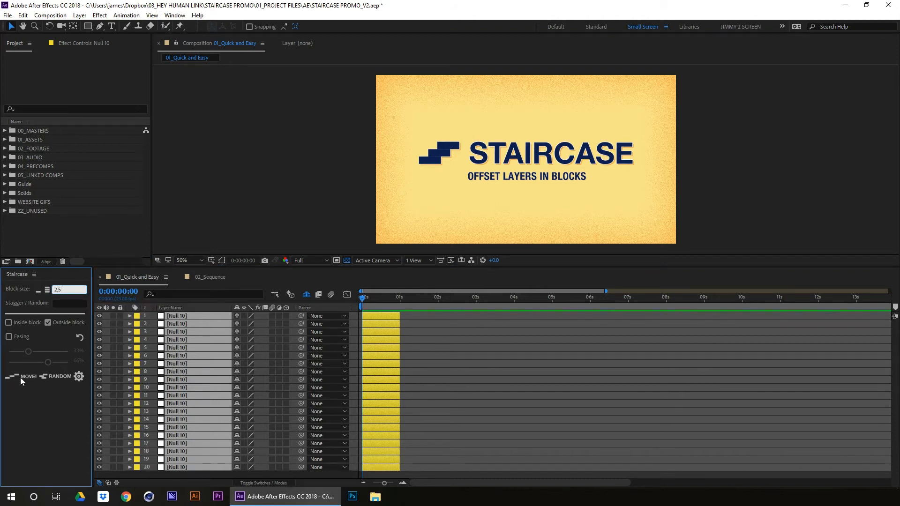
left_click(21, 378)
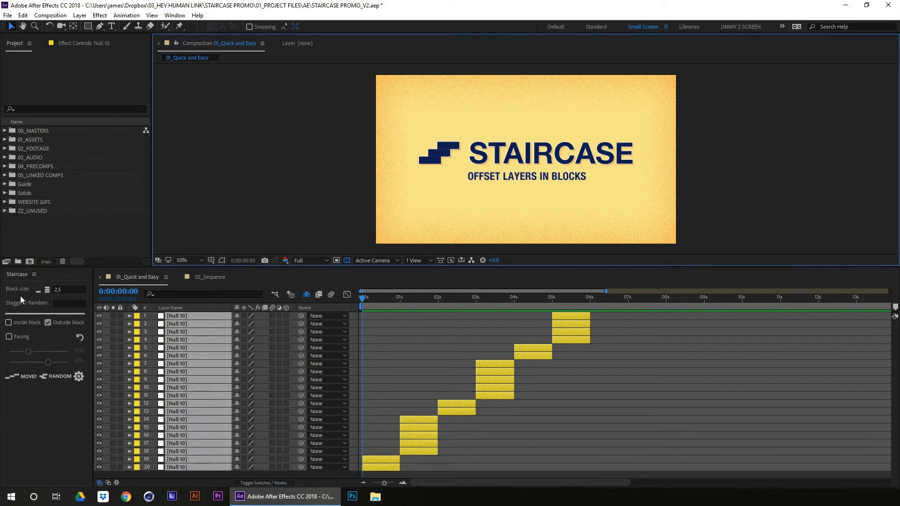
Replace the block size with the pattern 1,2,3,4 and sequence the layers
left_click(73, 290)
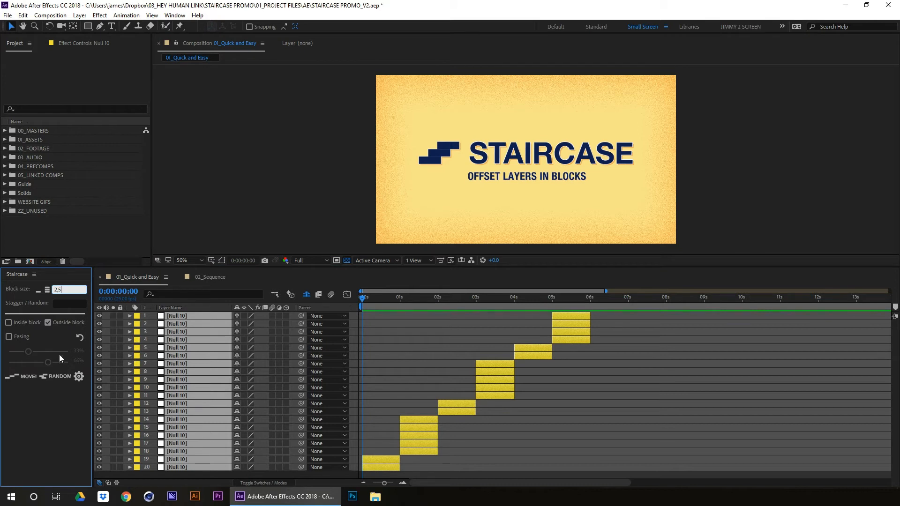
key("BackSpace")
key("BackSpace")
key("BackSpace")
type("1,2,3,4")
left_click(28, 376)
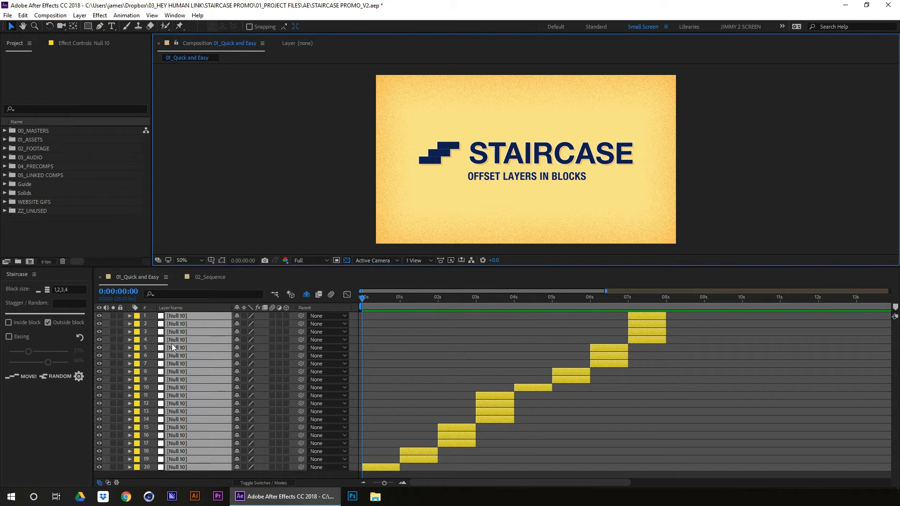
Clear the block size and undo the last layer sequencing
left_click(69, 290)
key("BackSpace")
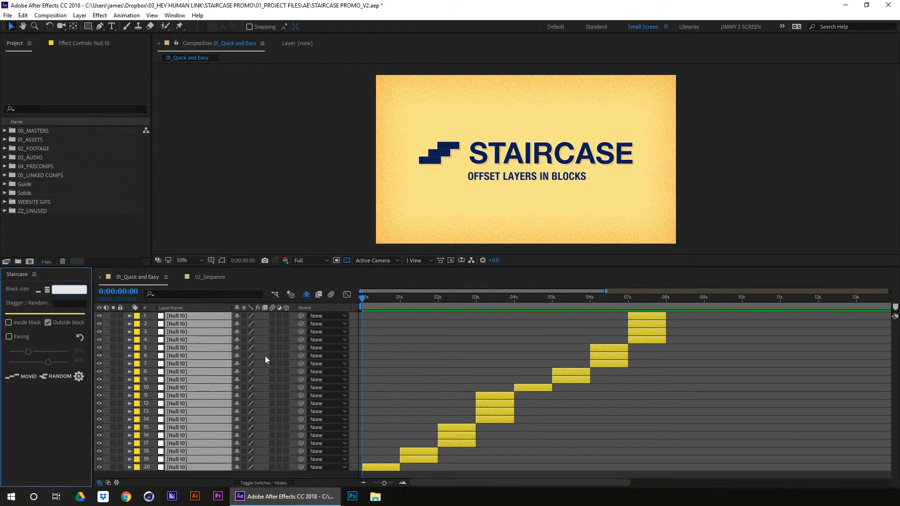
left_click(352, 306)
key("ctrl+z")
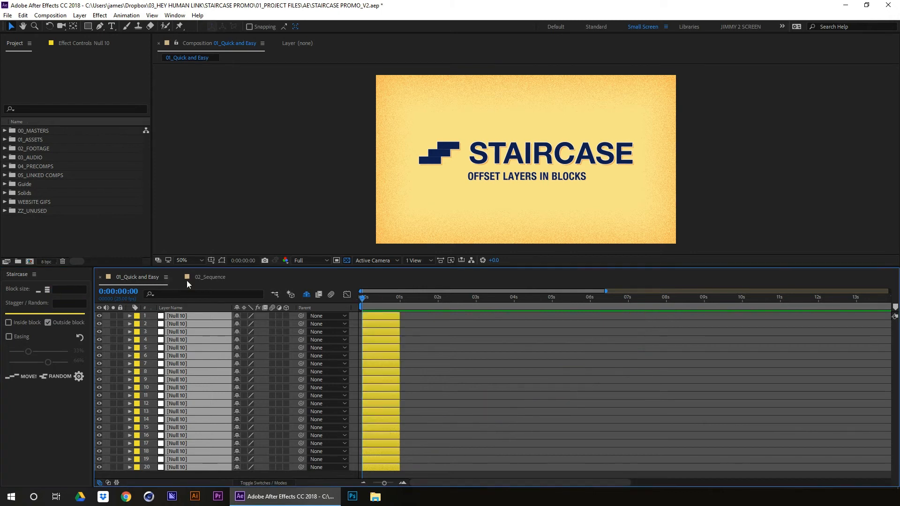
Open the 02_Sequence composition, preview it at 0:00:00:20 and inspect its photo and title layers
left_click(211, 277)
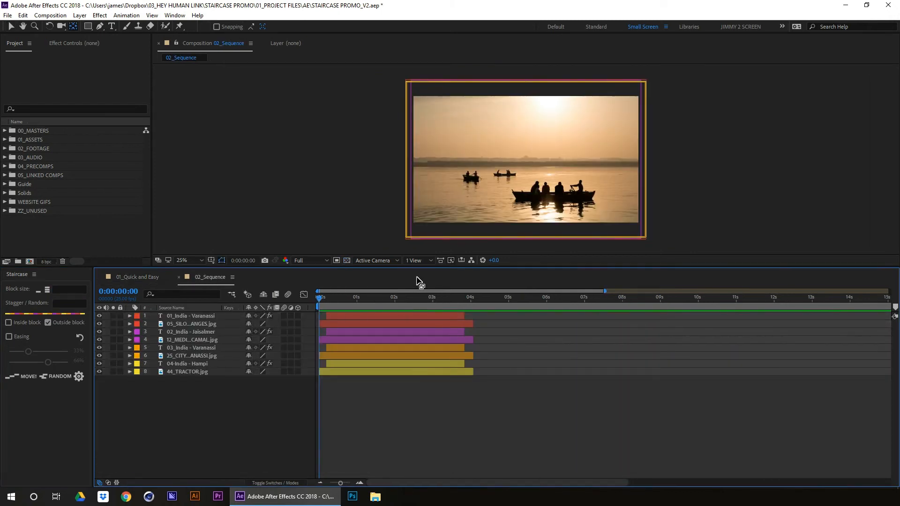
left_click_drag(323, 301, 350, 302)
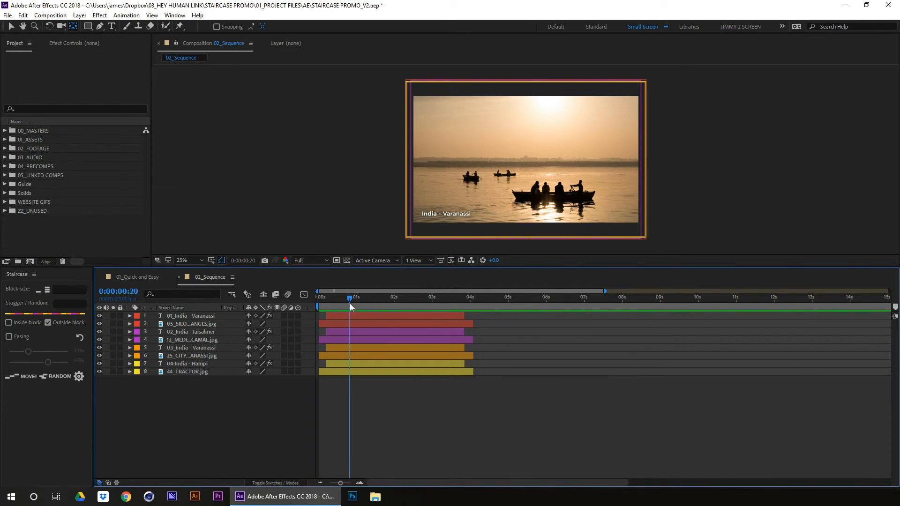
left_click(183, 325)
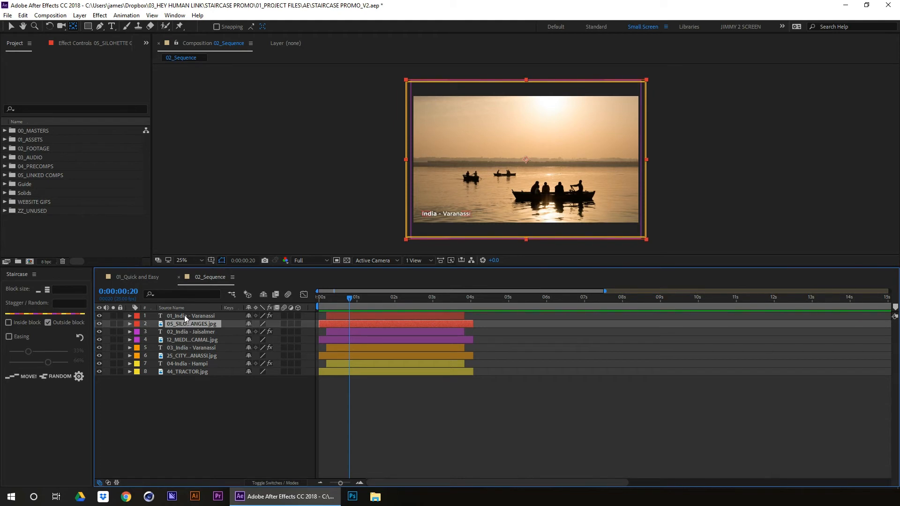
left_click(184, 316)
left_click(179, 371)
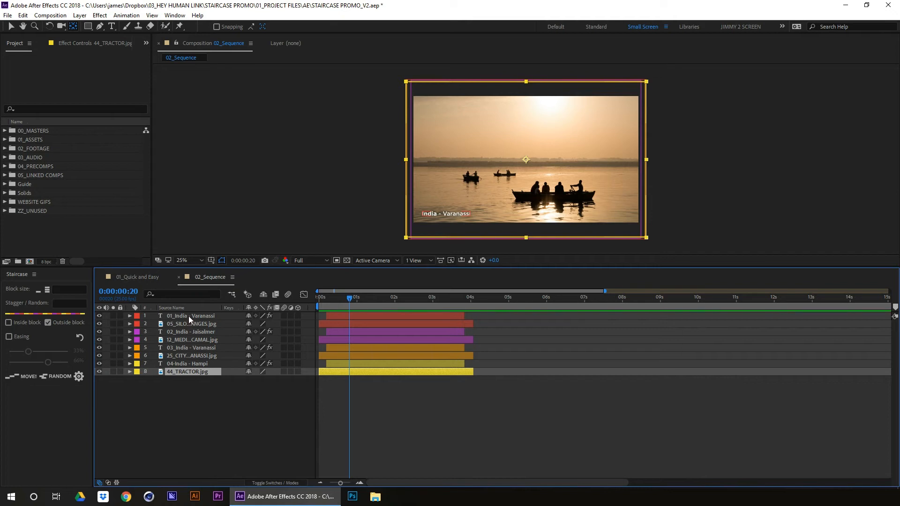
Sequence all layers from 44_TRACTOR.jpg up to 01_India - Varanassi as label-colour blocks with Outside block
left_click(177, 378)
left_click(185, 370)
left_click(194, 317, "shift")
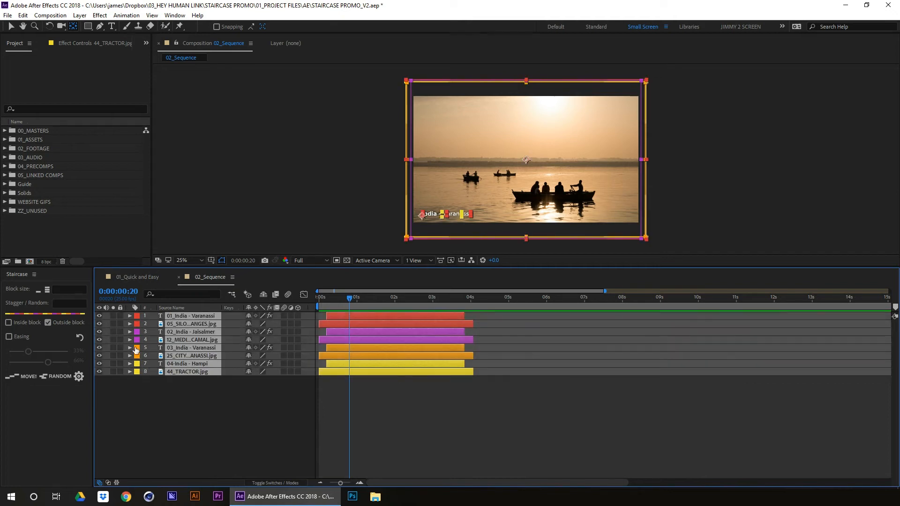
left_click(27, 375)
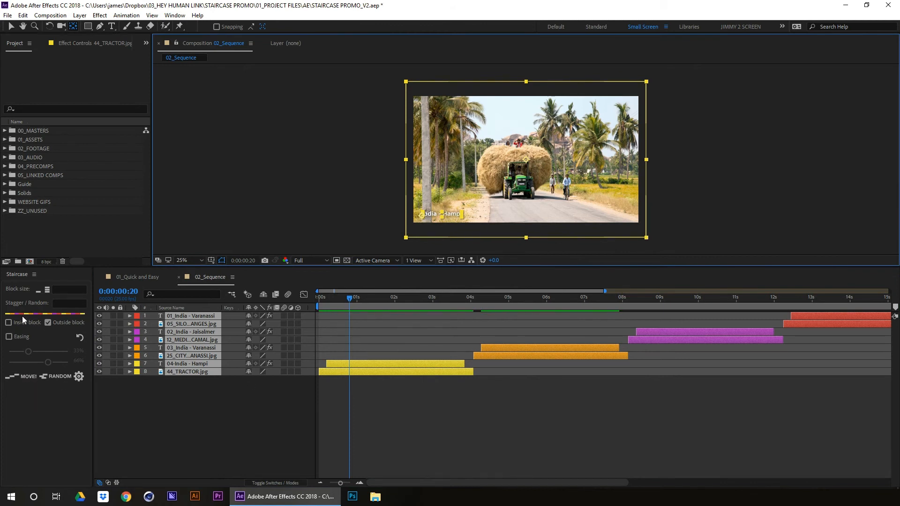
Examine the end-to-end timing between the yellow and orange layer blocks, previewing the timeline around 0:00:03:22 and 0:00:03:14
left_click(320, 483)
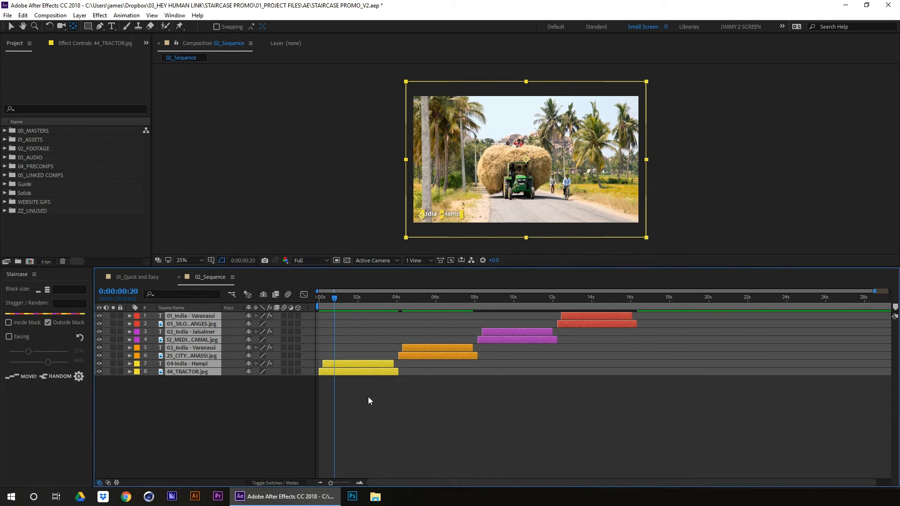
mouse_move(394, 297)
left_mouse_down()
mouse_move(416, 301)
mouse_move(394, 302)
left_mouse_up()
left_click(359, 483)
left_click(359, 483)
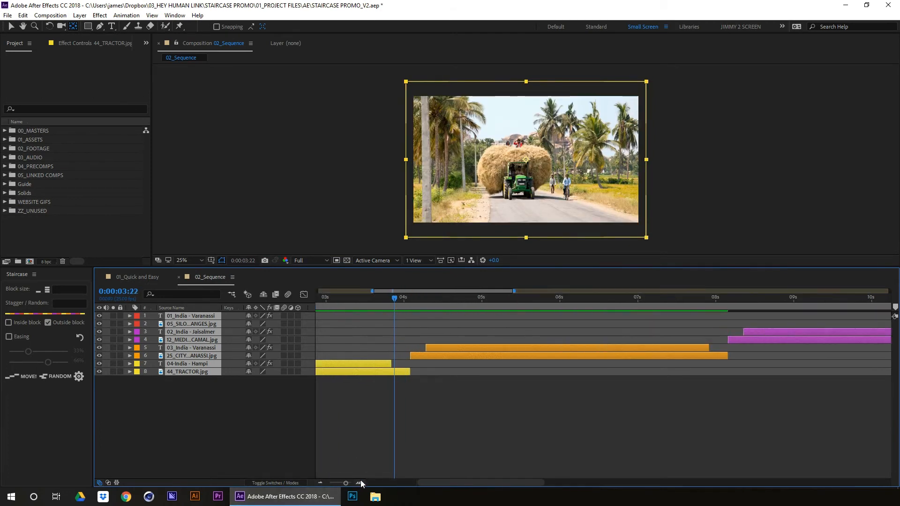
left_click_drag(429, 483, 418, 483)
left_click_drag(446, 299, 422, 312)
left_click(320, 481)
left_click(321, 482)
left_click(321, 481)
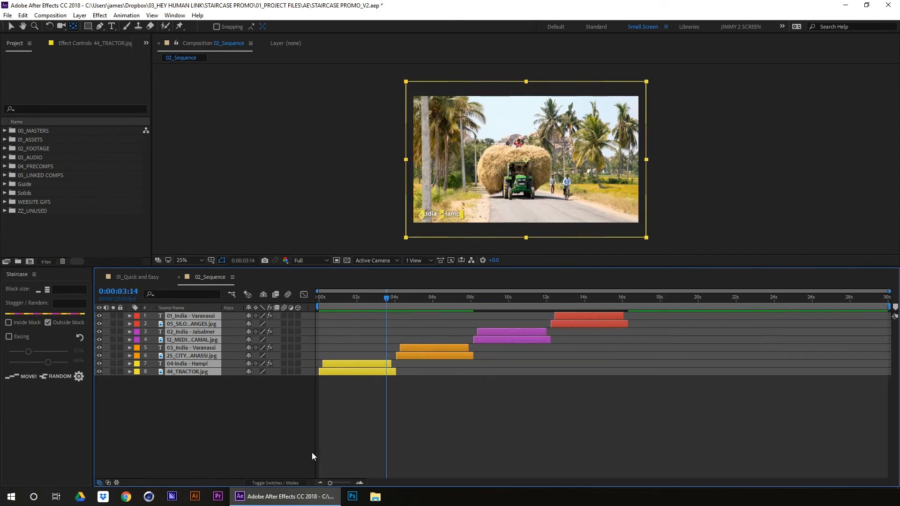
Undo the layer sequencing and review the Unit value options in the Staircase settings, keeping Frames with a Fade time of 10
key("ctrl+z")
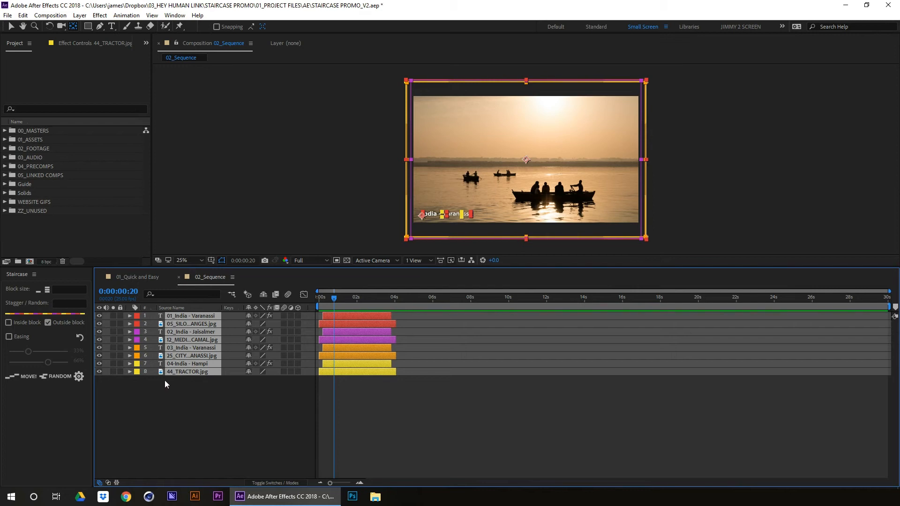
left_click(79, 376)
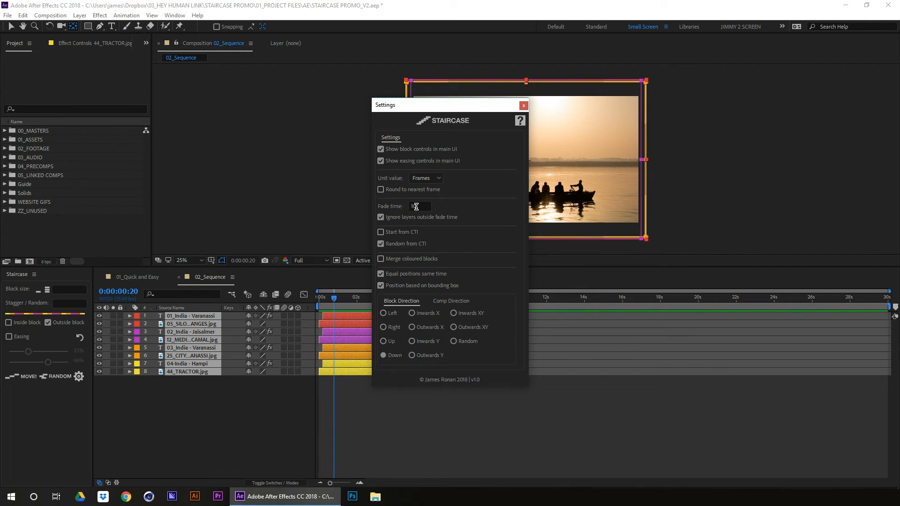
left_click(424, 179)
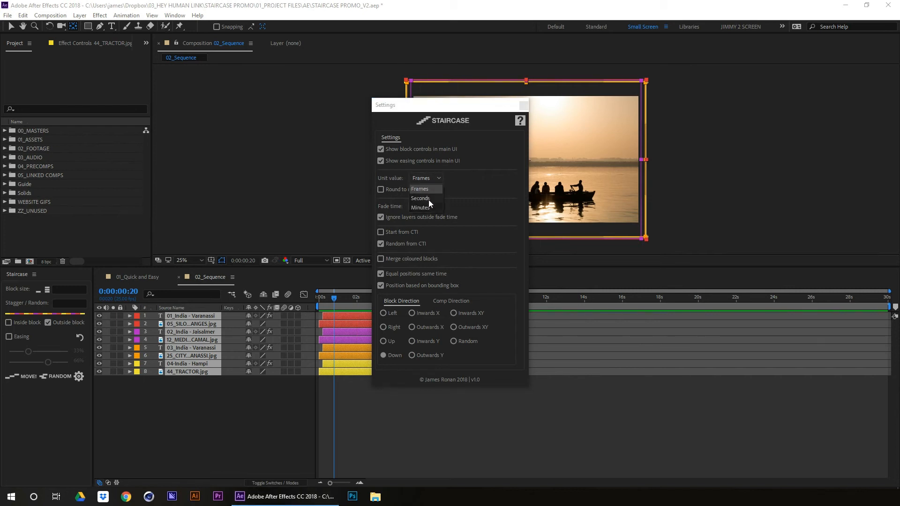
left_click(424, 201)
left_click(420, 181)
left_click(421, 207)
left_click(420, 182)
left_click(420, 188)
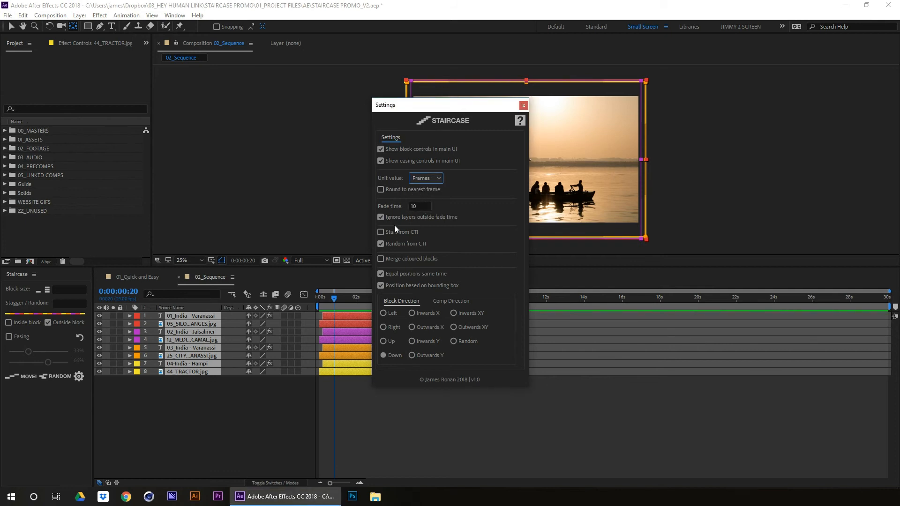
left_click(524, 106)
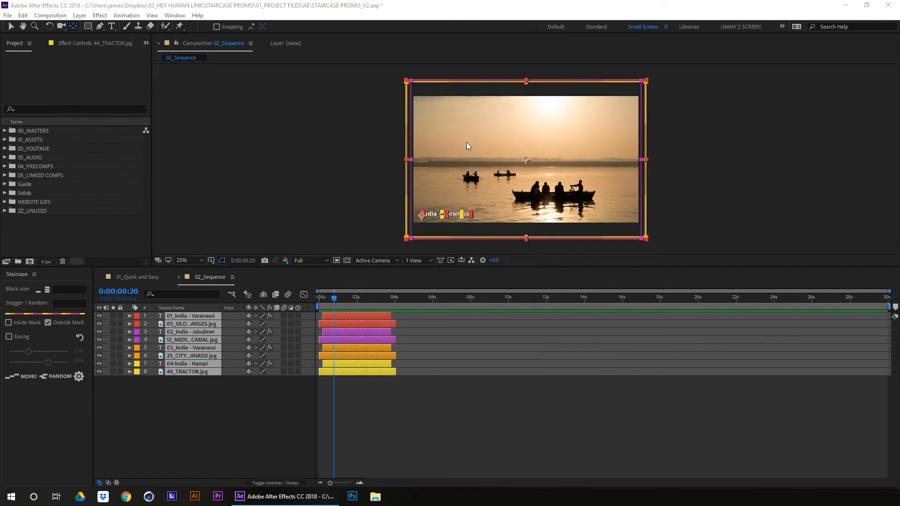
Sequence the selected layers as overlapping colour blocks with opacity fade-ins, and reveal their keyframes around 0:00:03:17
left_click(19, 377)
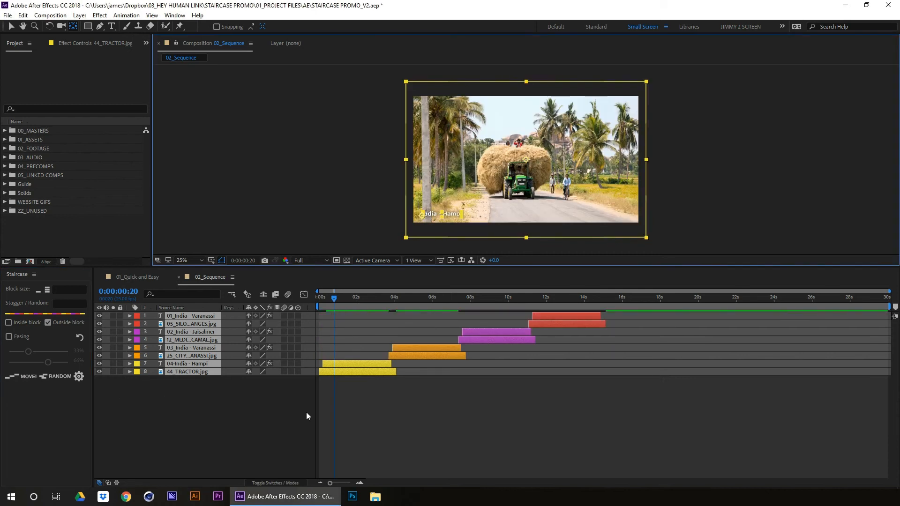
key("u")
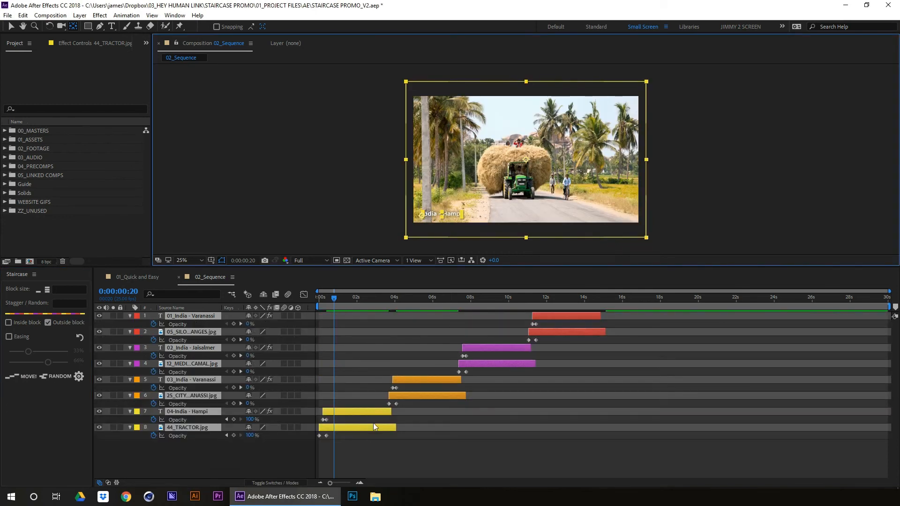
left_click(359, 483)
left_click(359, 483)
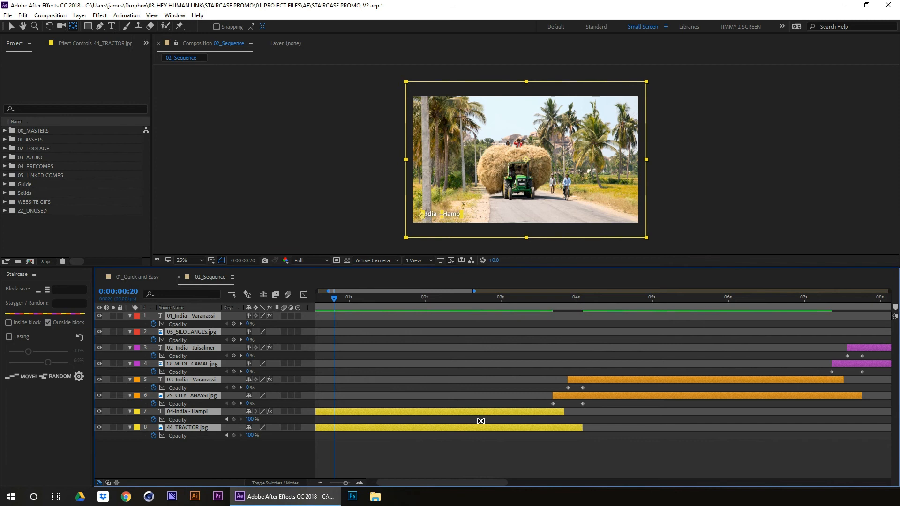
left_click(553, 302)
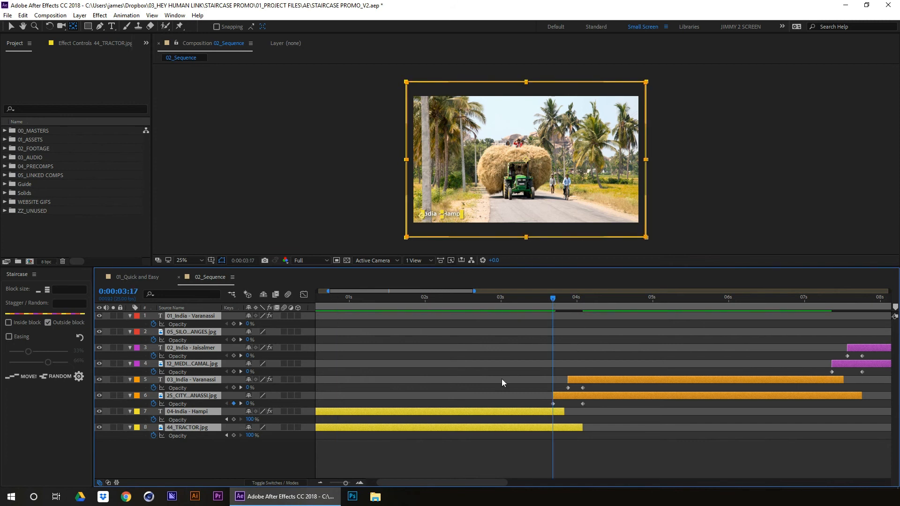
left_click(359, 482)
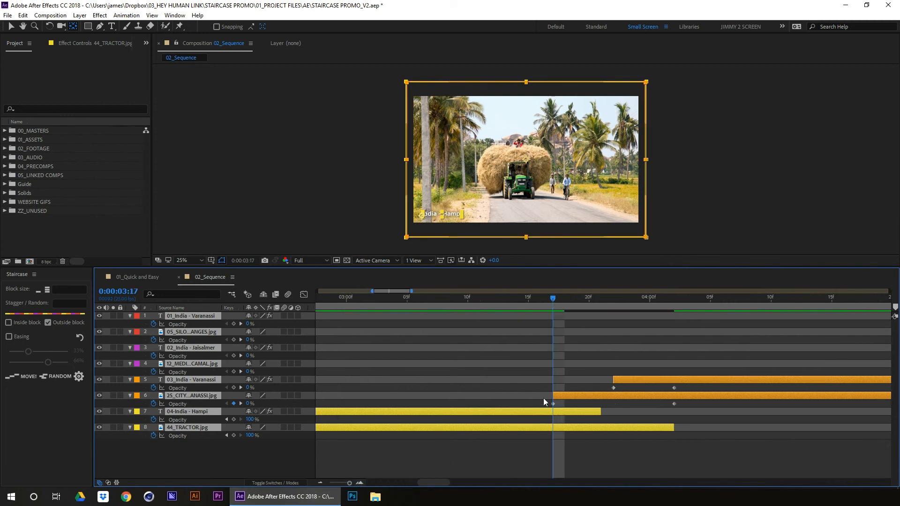
Inspect the Opacity fade-in keyframes of the orange photo and title layers at 0:00:04:02 and 0:00:03:22
left_click_drag(543, 406, 679, 407)
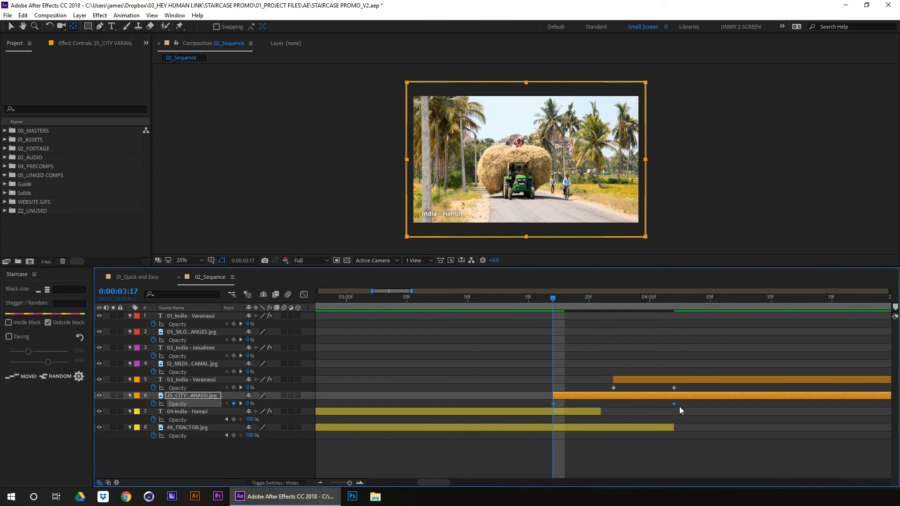
left_click_drag(539, 405, 682, 403)
left_click_drag(551, 296, 674, 297)
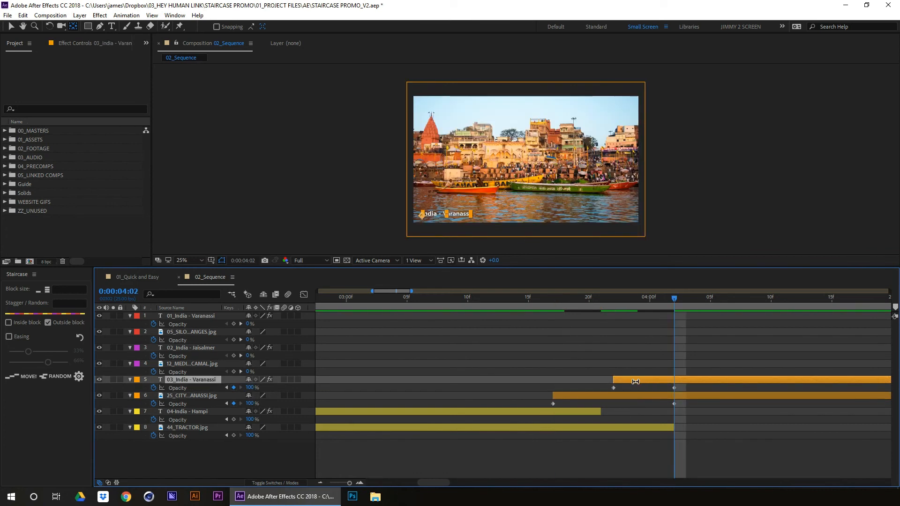
left_click(606, 380)
left_click_drag(598, 386, 651, 387)
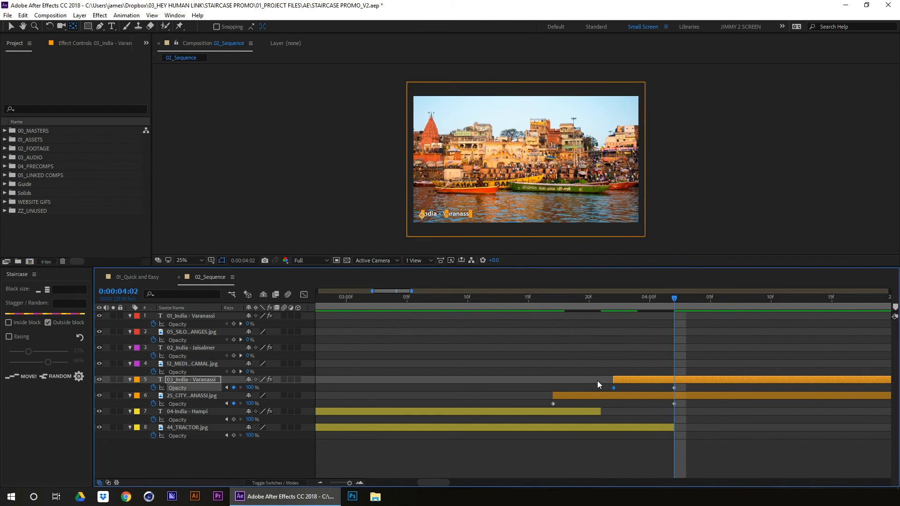
left_click(616, 300)
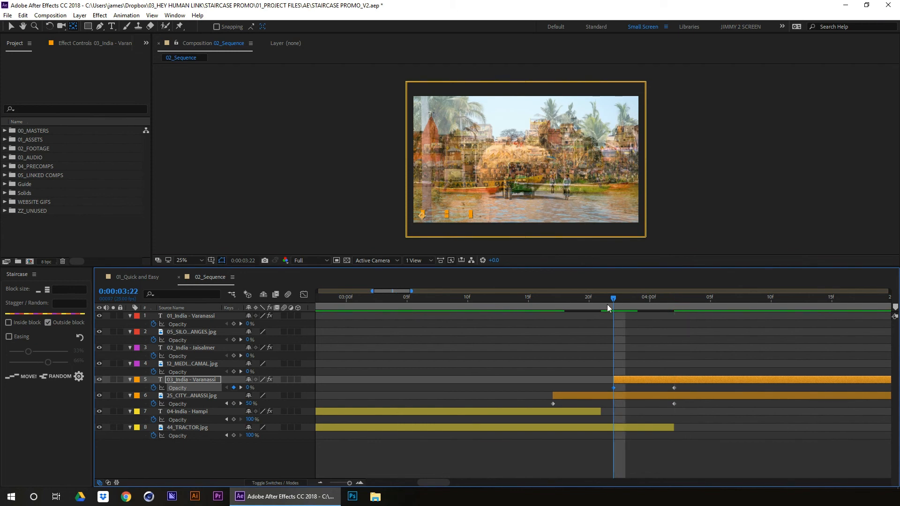
Preview the fade from the yellow block into the orange block, starting at 0:00:03:15
left_click(321, 483)
left_click(320, 483)
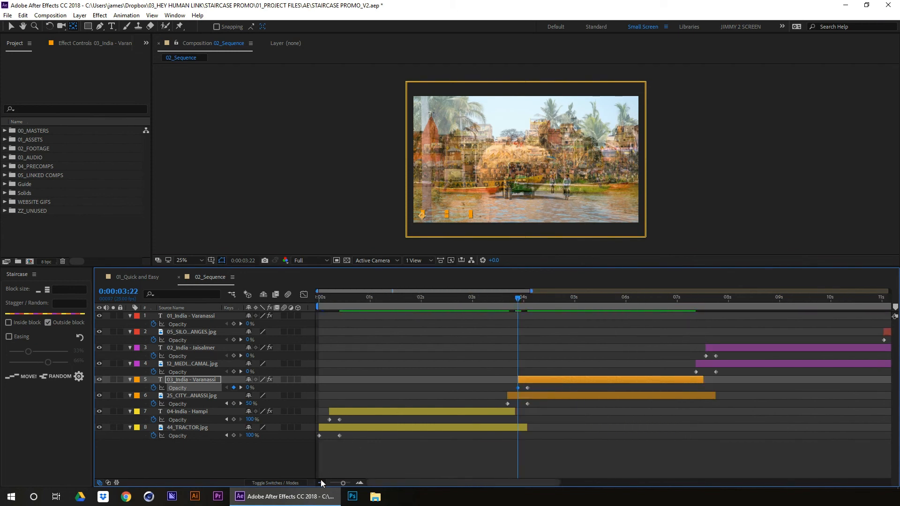
left_click(321, 482)
left_click(430, 297)
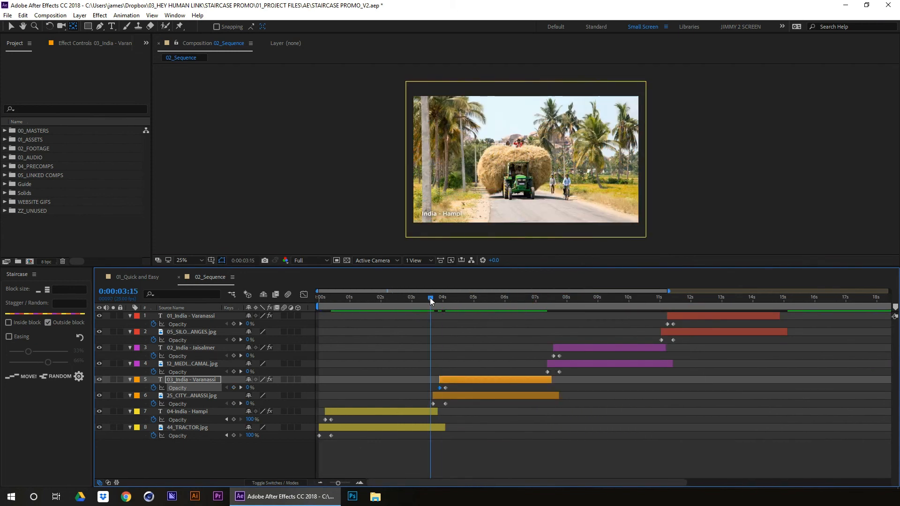
key("space")
left_click_drag(431, 300, 523, 306)
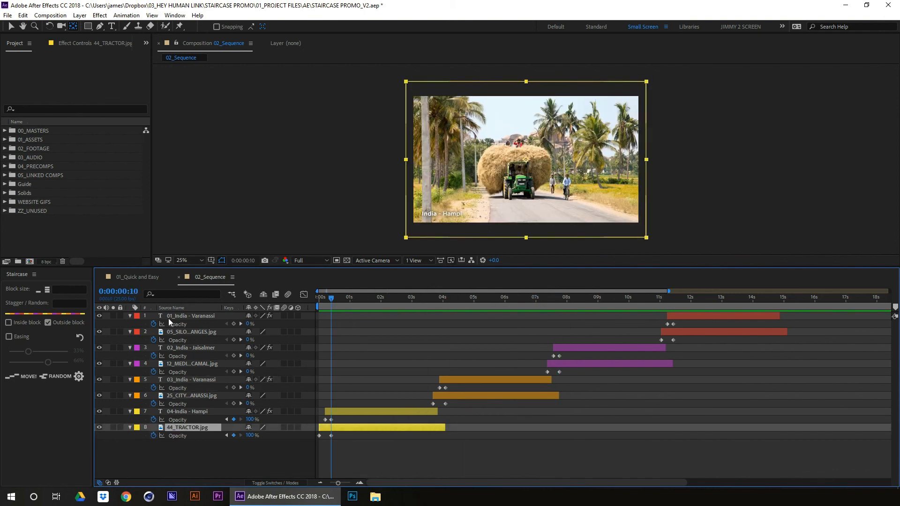
Add opacity fade-outs to all layers from 44_TRACTOR.jpg up to 01_India - Varanassi, and undo back to the unsequenced layers
left_click(177, 317, "shift")
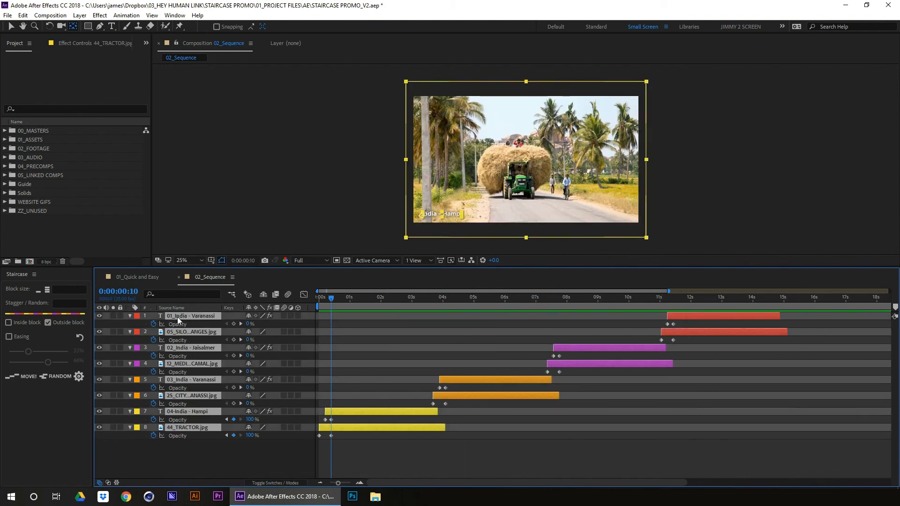
left_click(21, 377)
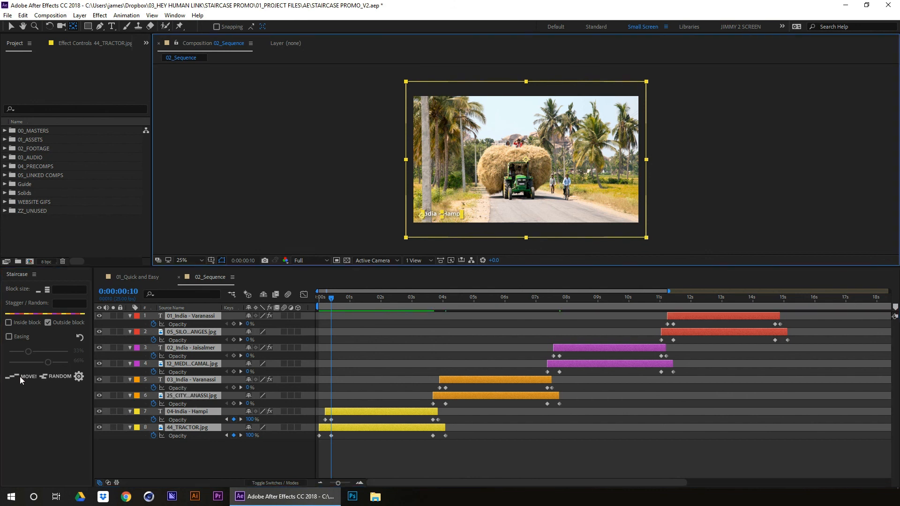
key("ctrl+z")
key("ctrl+z")
key("ctrl+z")
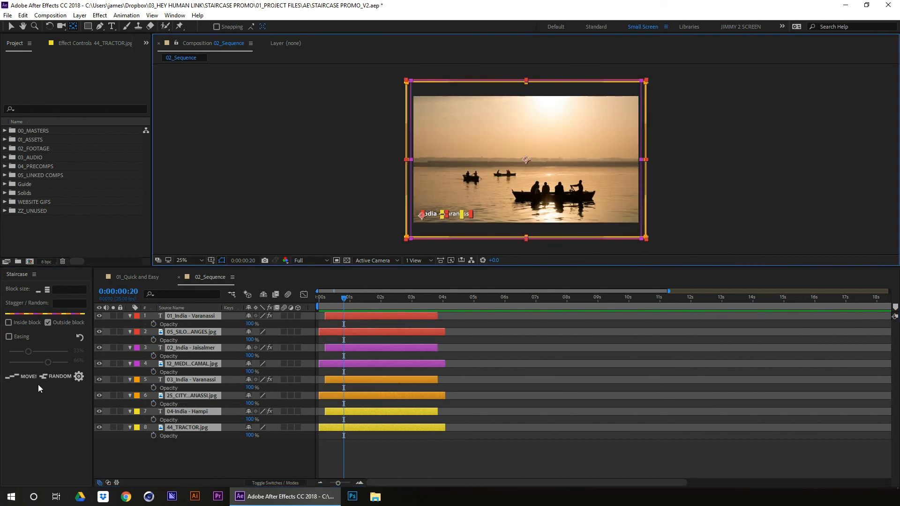
Sequence the selected layers as overlapping blocks with opacity fade-outs, check 0:00:03:16, and add opacity fade-ins to the same layers
left_click(30, 375)
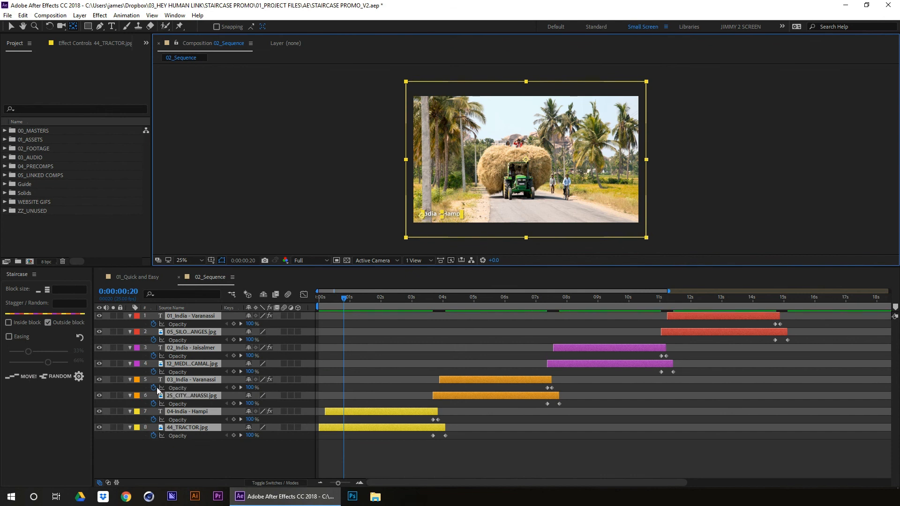
mouse_move(425, 301)
left_mouse_down()
mouse_move(443, 301)
mouse_move(431, 305)
left_mouse_up()
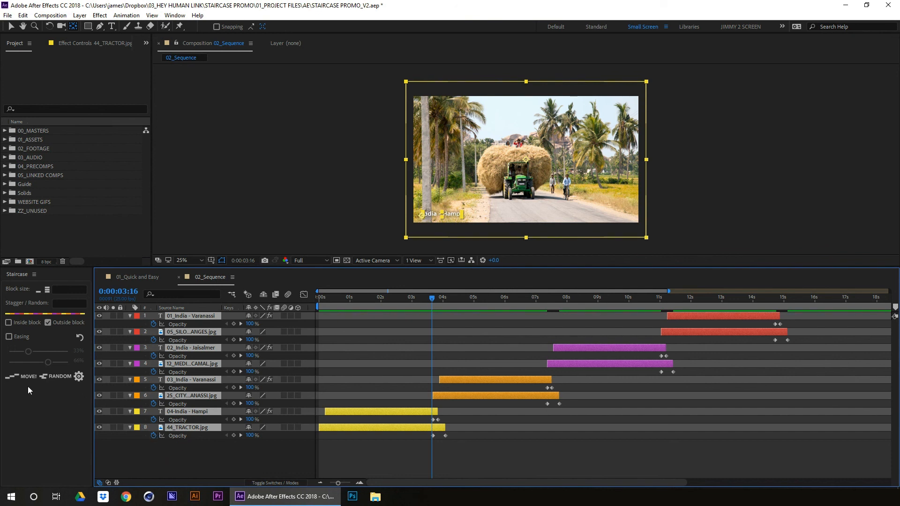
left_click(24, 375)
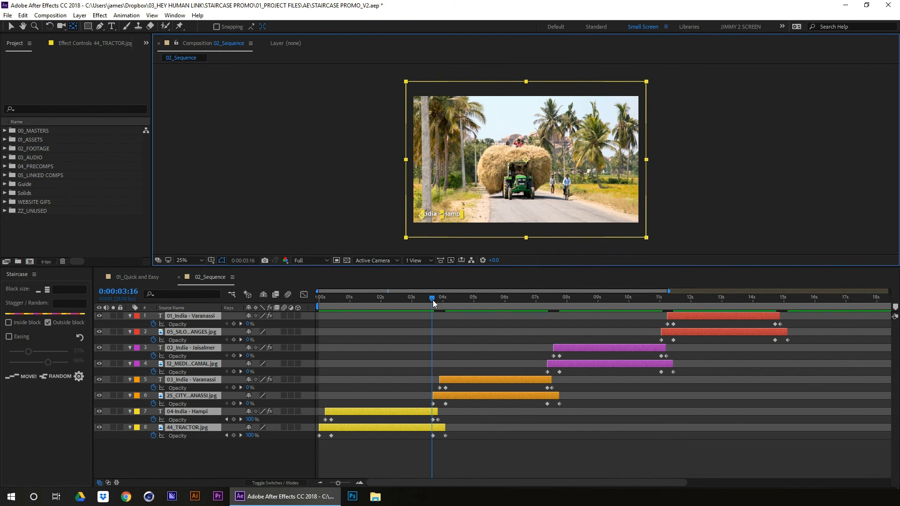
Preview the sequence back at 0:00:01:23 and collapse the layers' revealed Opacity keyframes
left_click_drag(432, 303, 379, 297)
key("u")
left_click(183, 399)
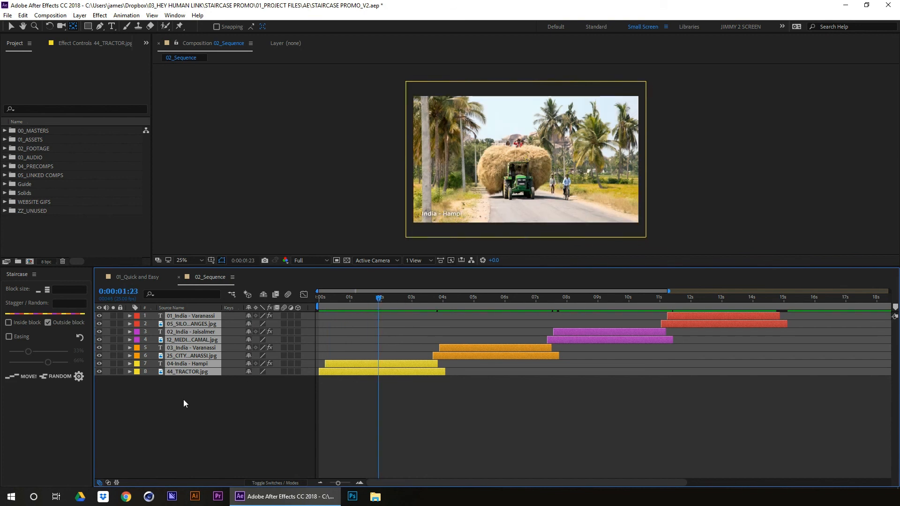